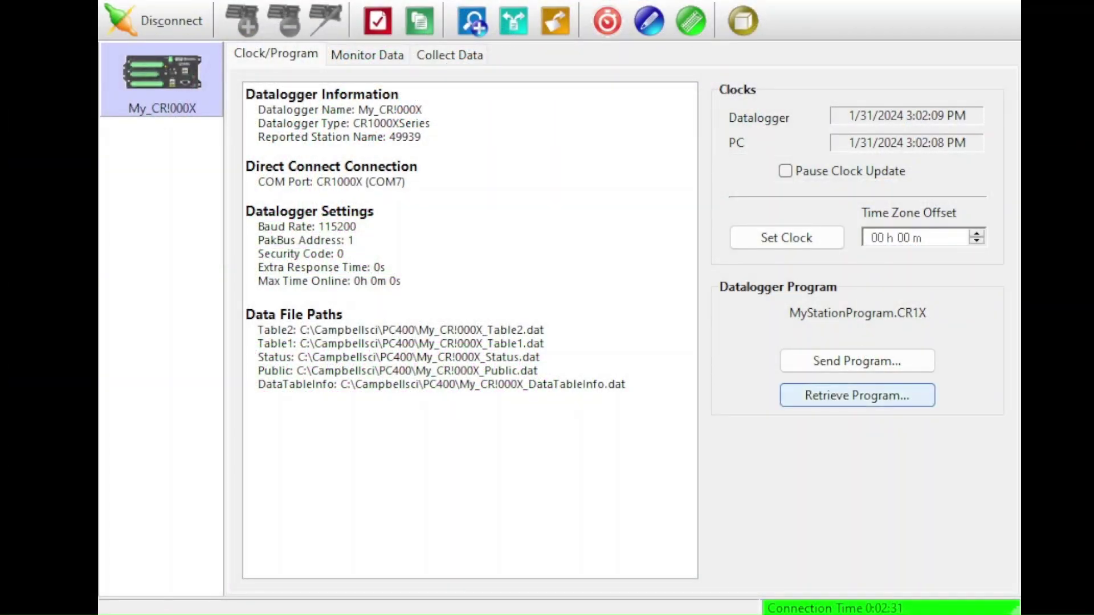
Step: Retrieve the program running on the connected CR1000X datalogger in PC400
click(892, 405)
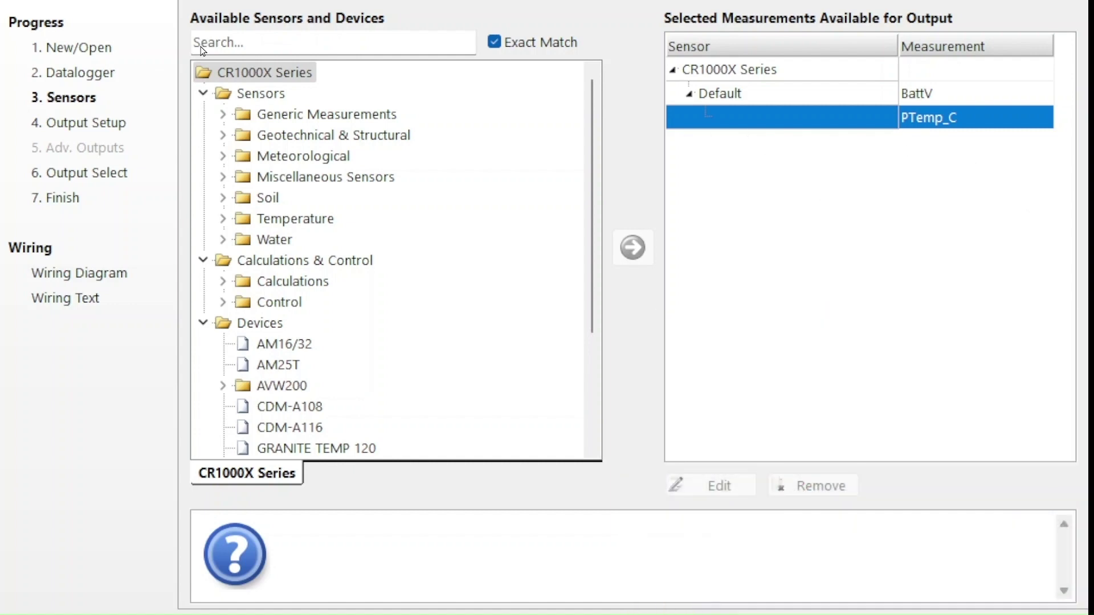
Step: Search 'te525' and inspect the TE525/TE525WS Rain Gauge's default wiring, then cancel without adding it
click(201, 45)
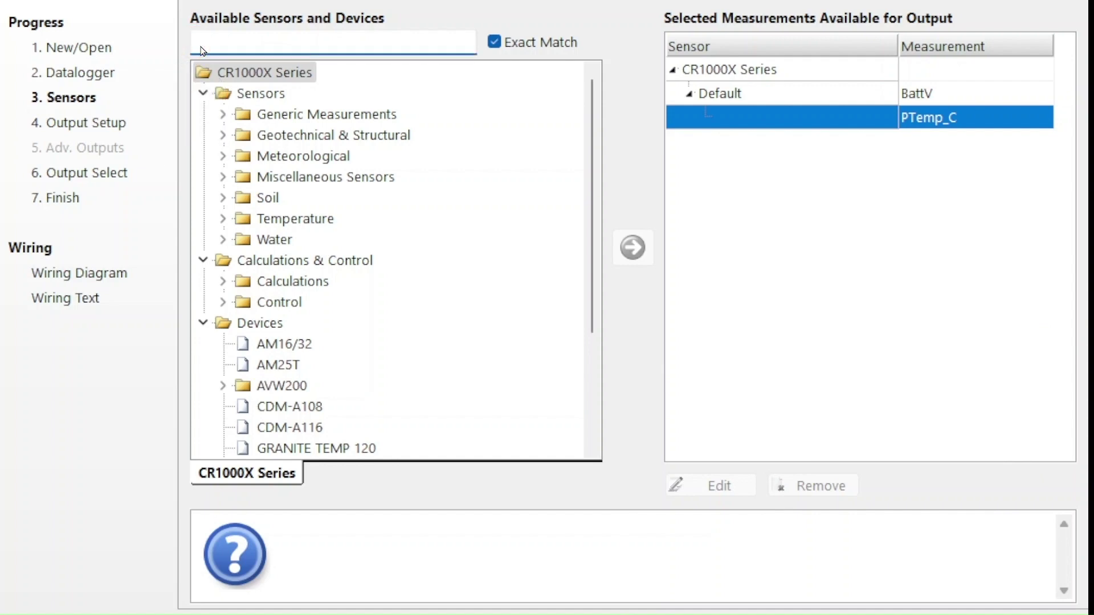
text(te525)
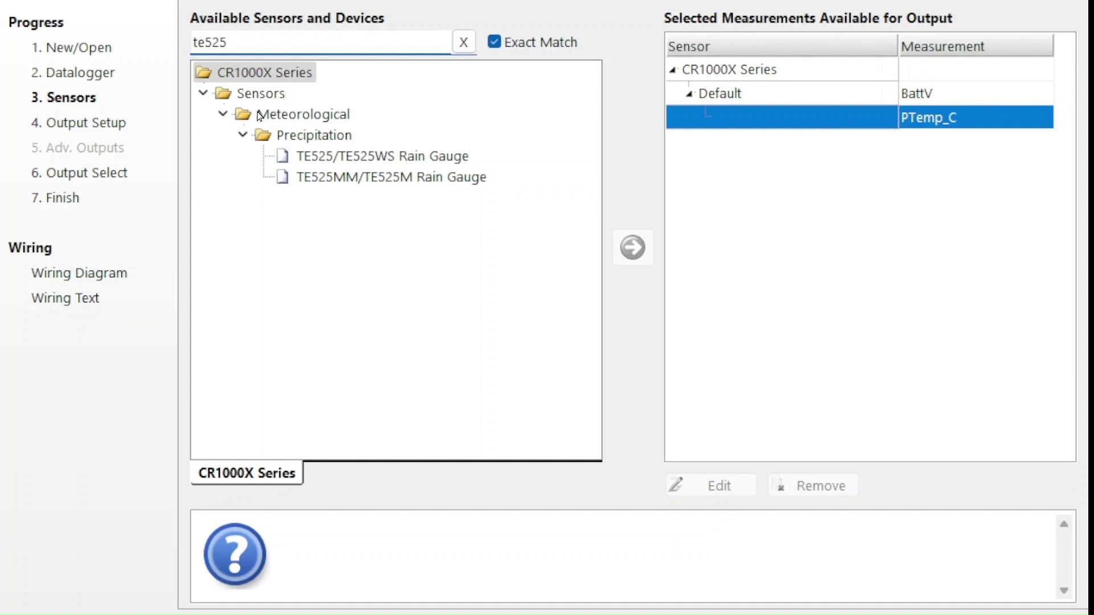
click(299, 160)
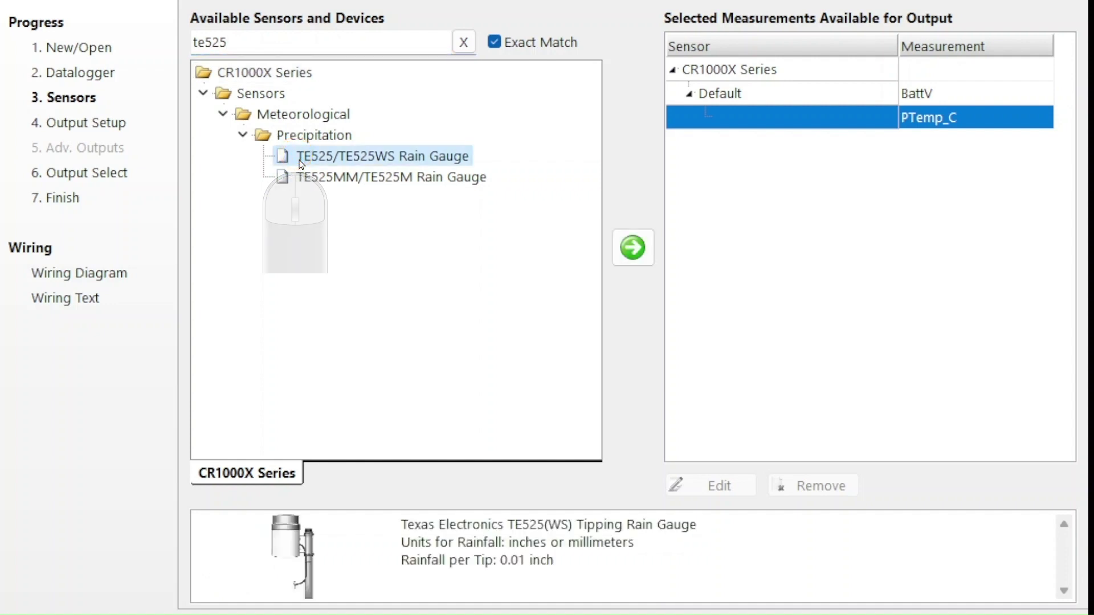
double_click(301, 159)
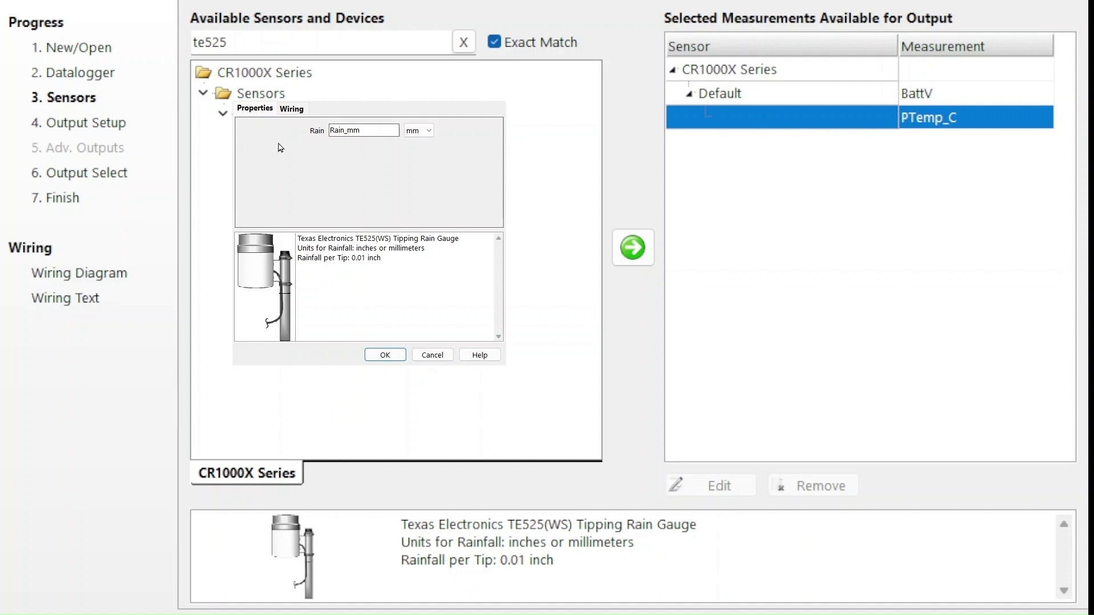
click(295, 110)
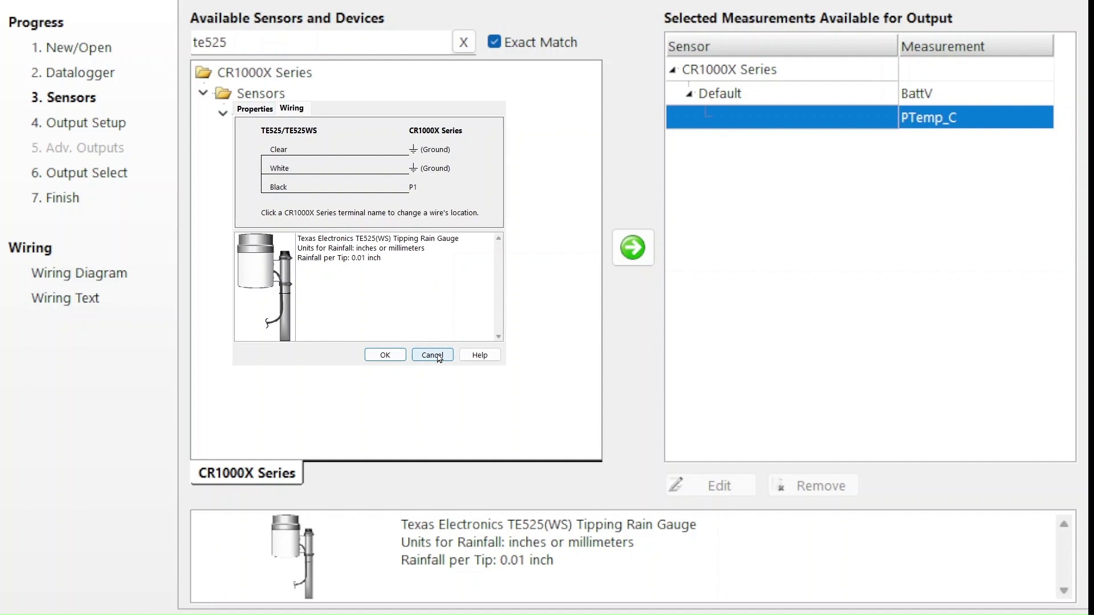
click(432, 355)
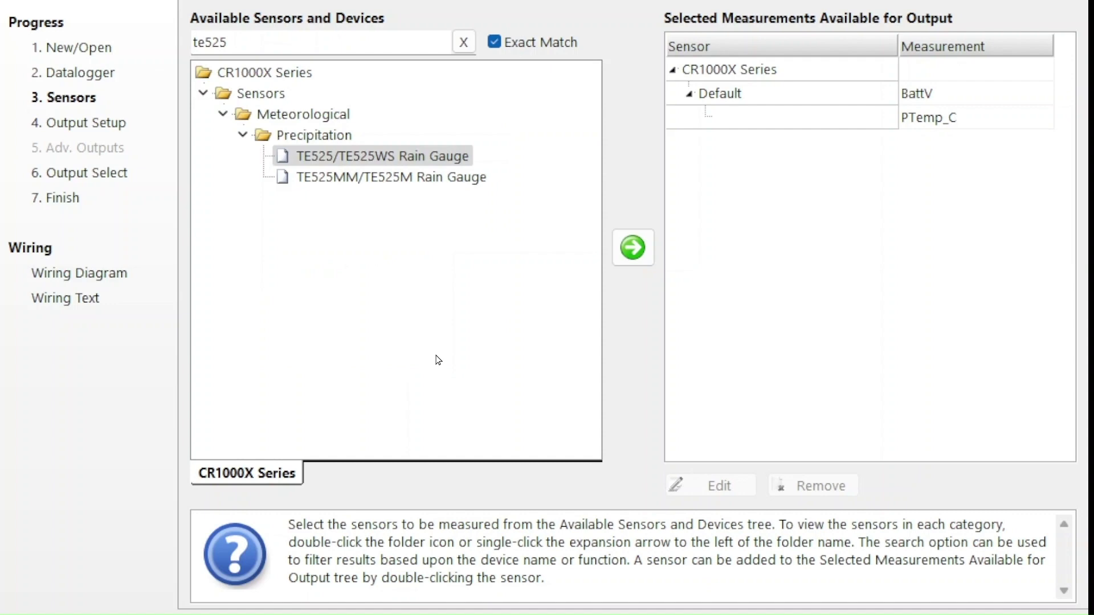
Step: Search 'cs301' and add the CS301 Pyranometer unchanged, producing SlrW and SlrMJ measurements
double_click(226, 44)
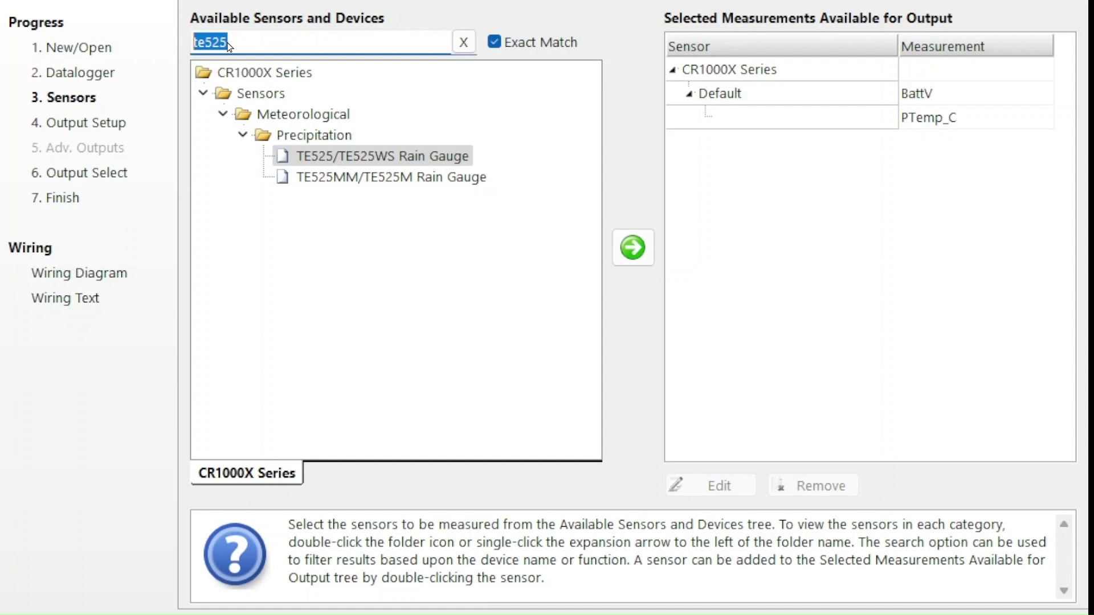
text(cs301)
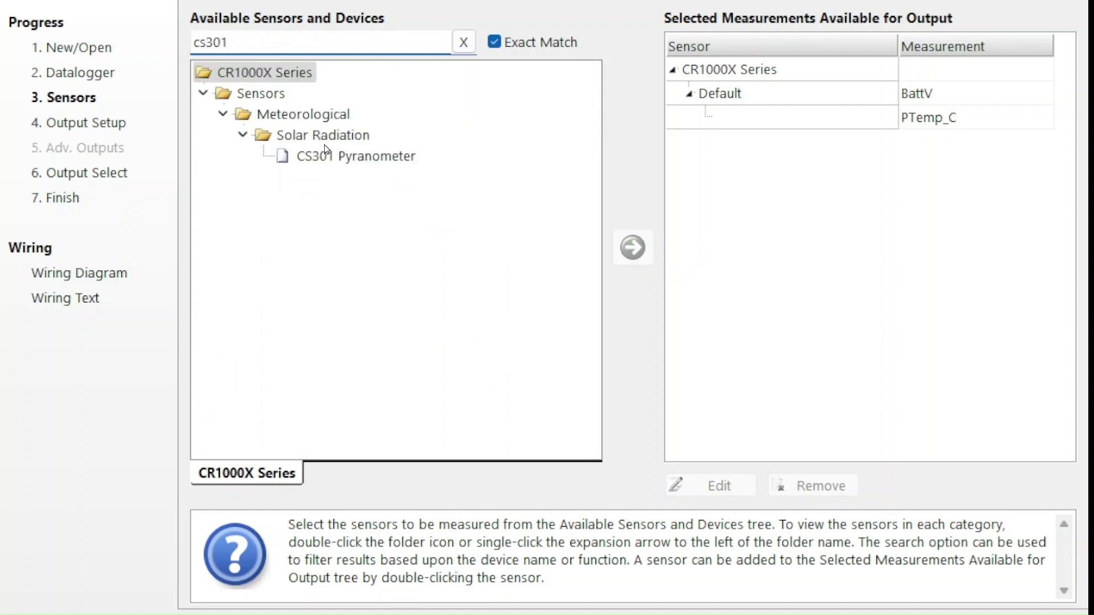
double_click(334, 157)
click(292, 111)
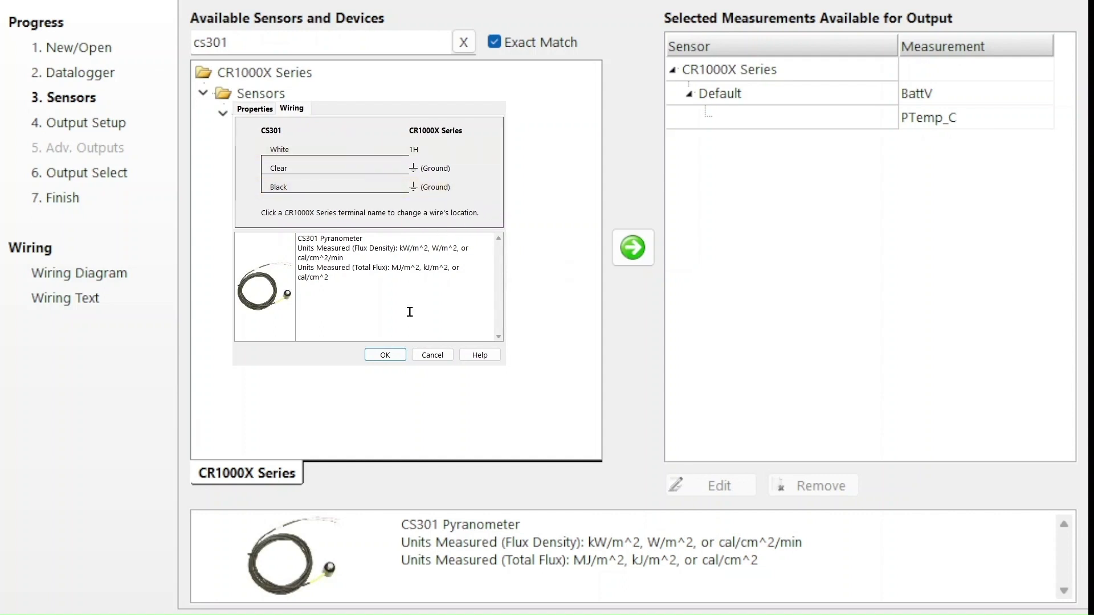
click(390, 356)
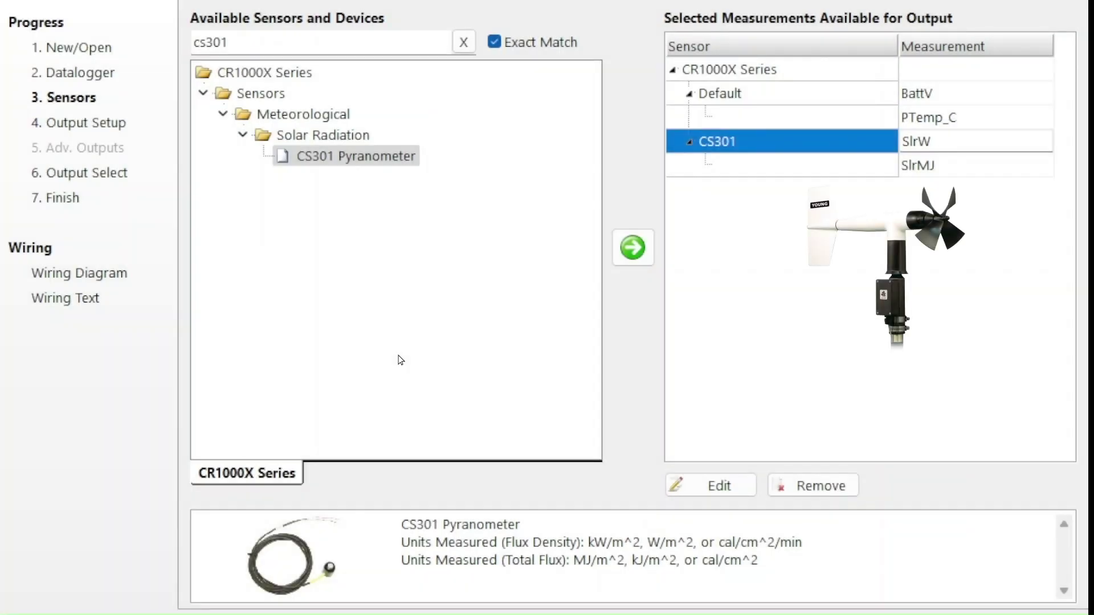
Step: Add the 05103 Wind Speed & Direction Sensor, rewiring green from 1L to 2L, for WS_ms and WindDir
double_click(228, 43)
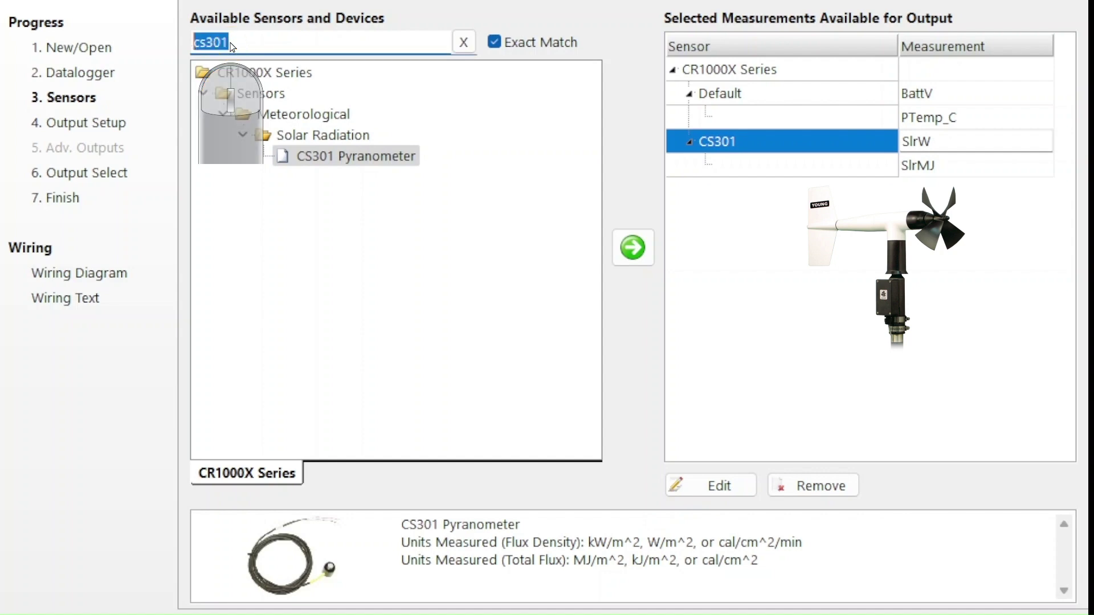
text(05103)
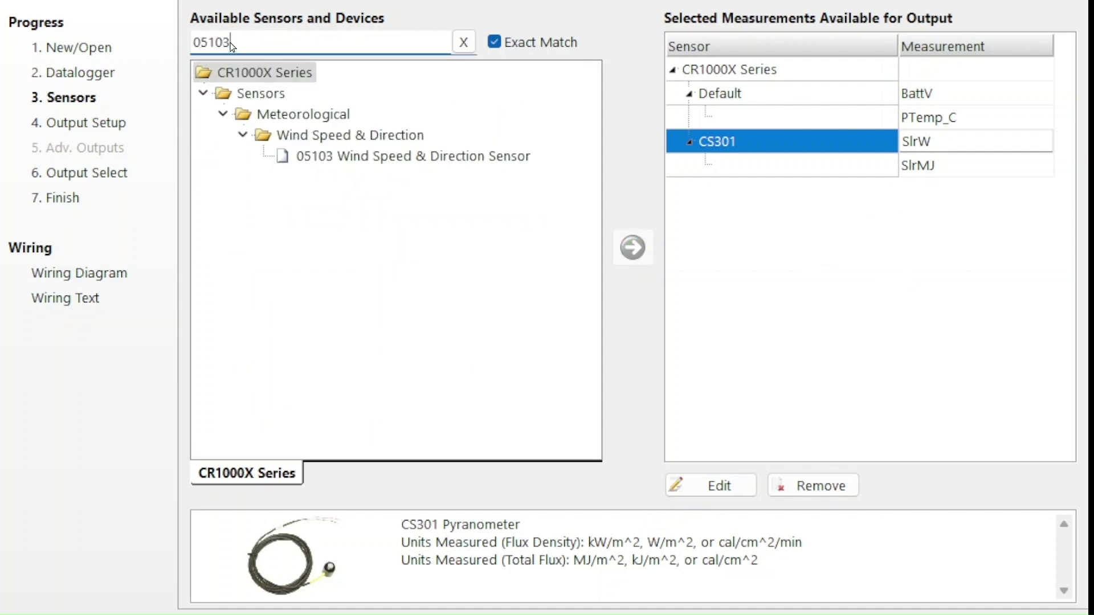
double_click(307, 155)
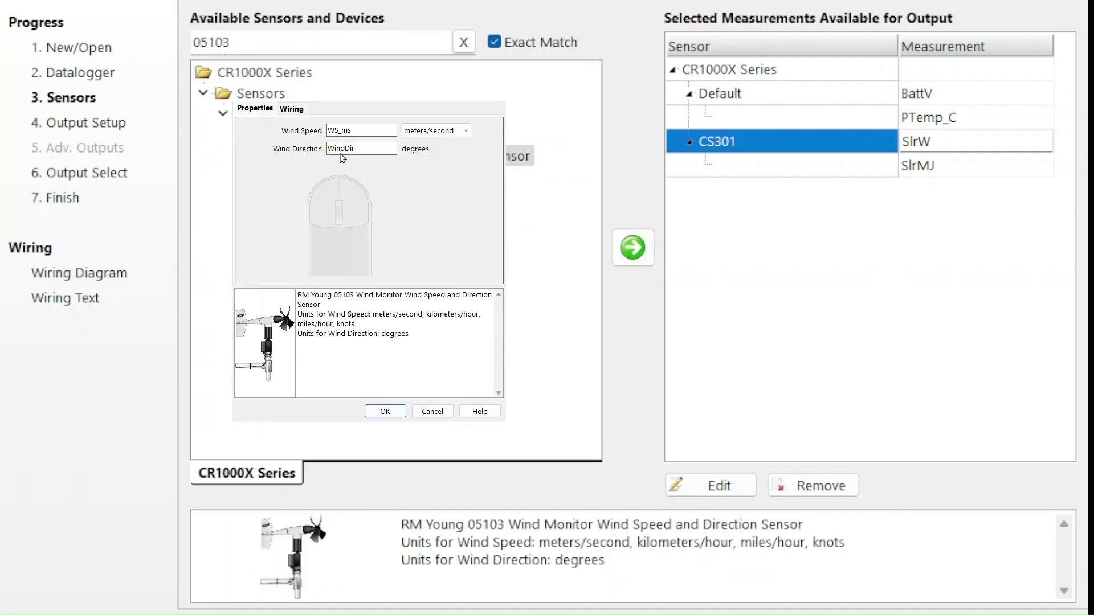
click(292, 108)
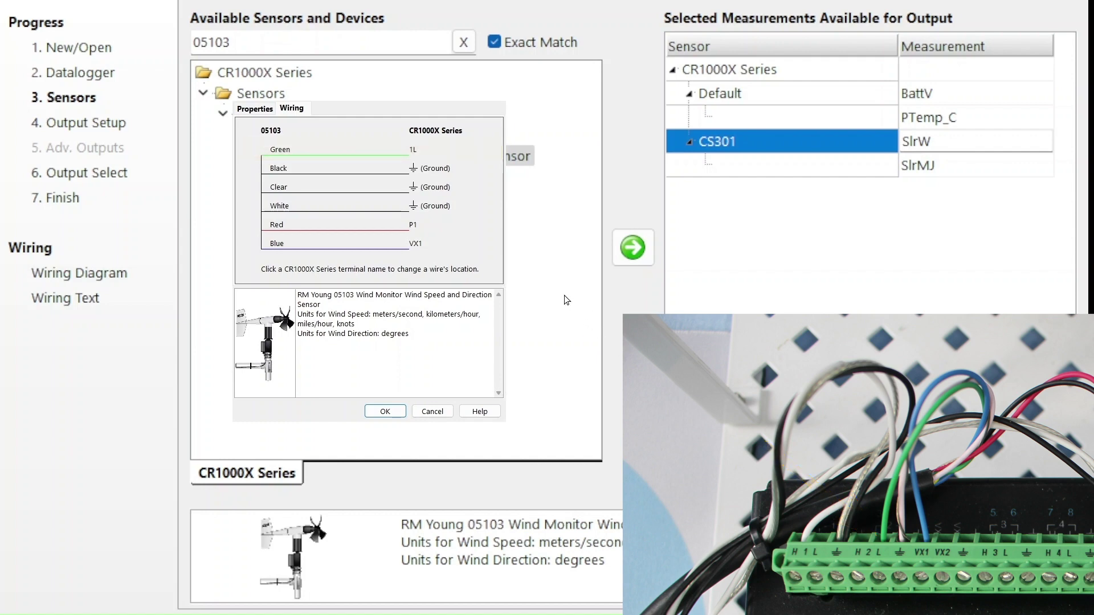
click(433, 169)
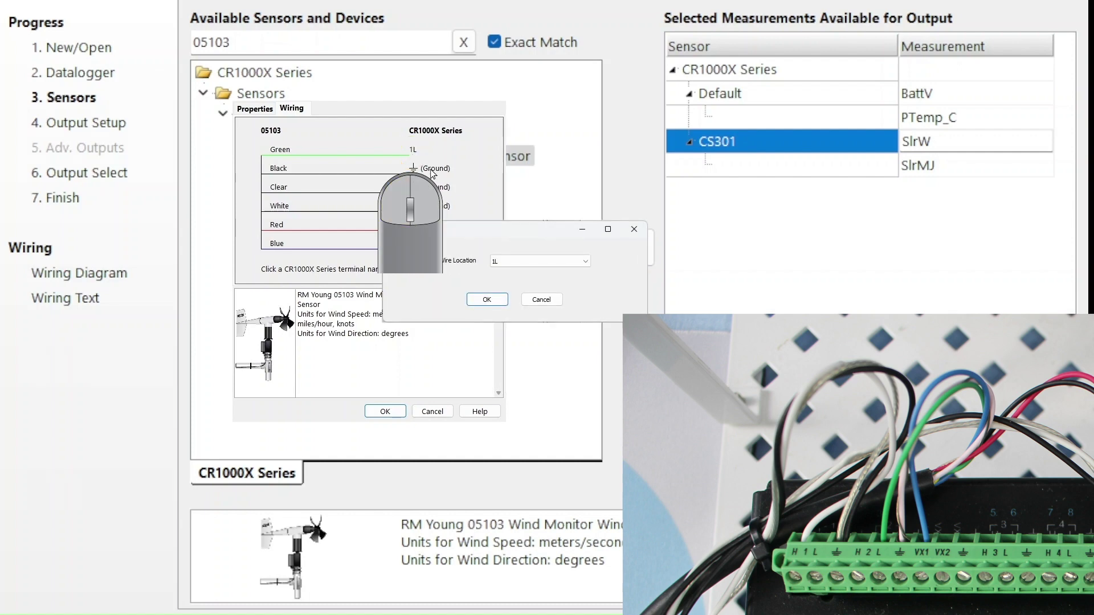
click(587, 261)
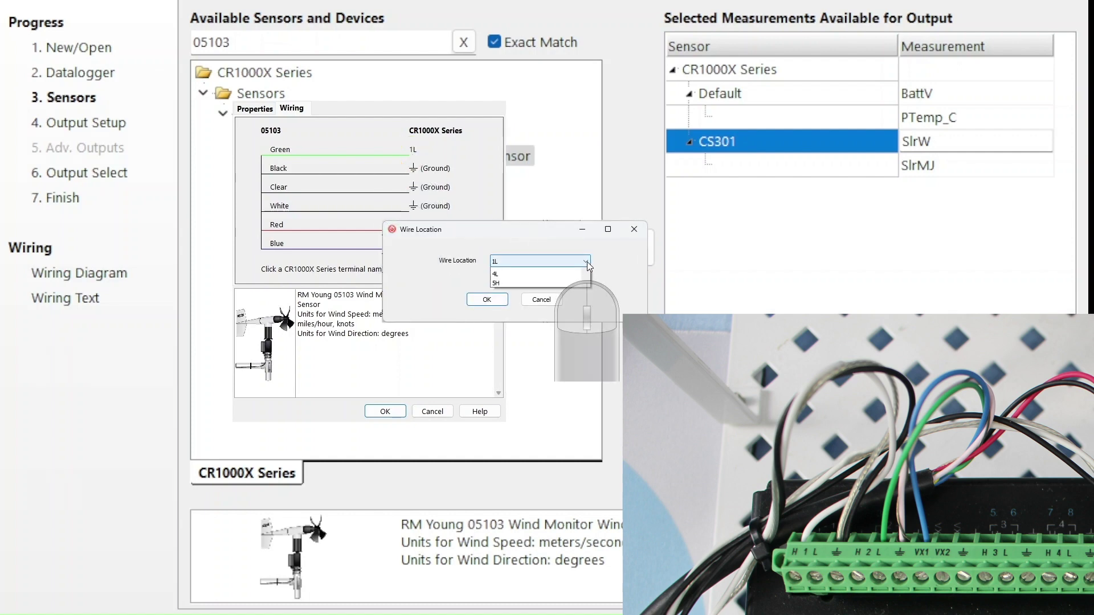
click(544, 292)
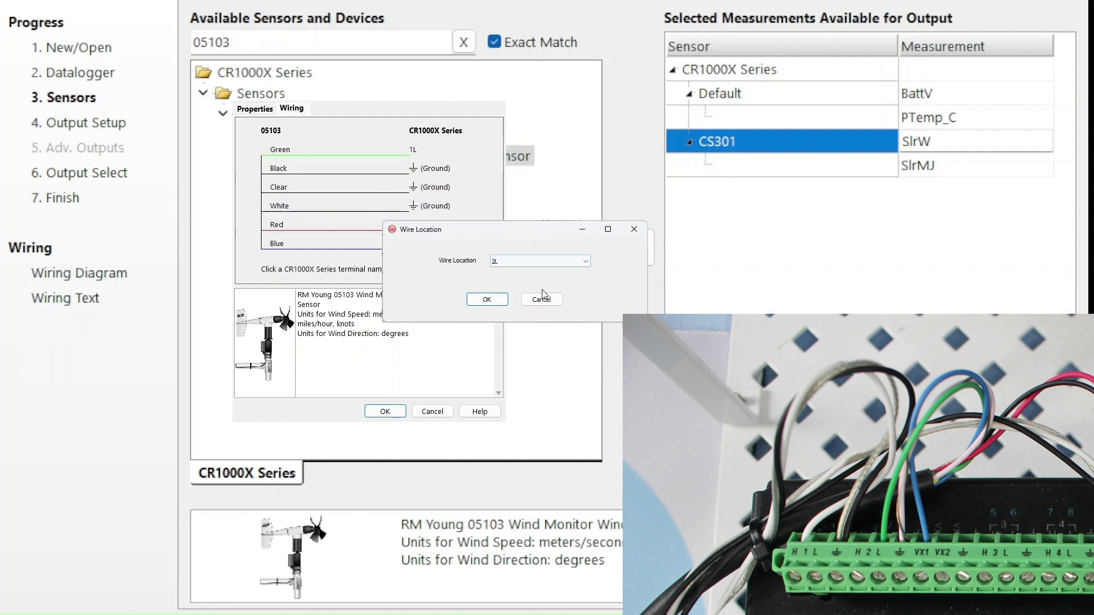
click(487, 300)
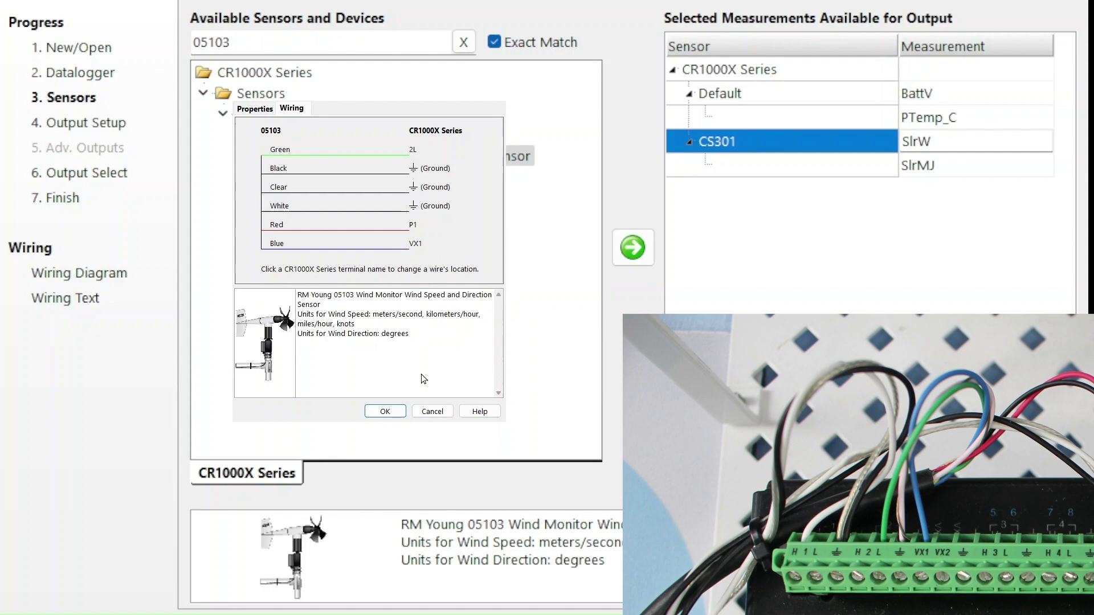
click(385, 412)
click(386, 412)
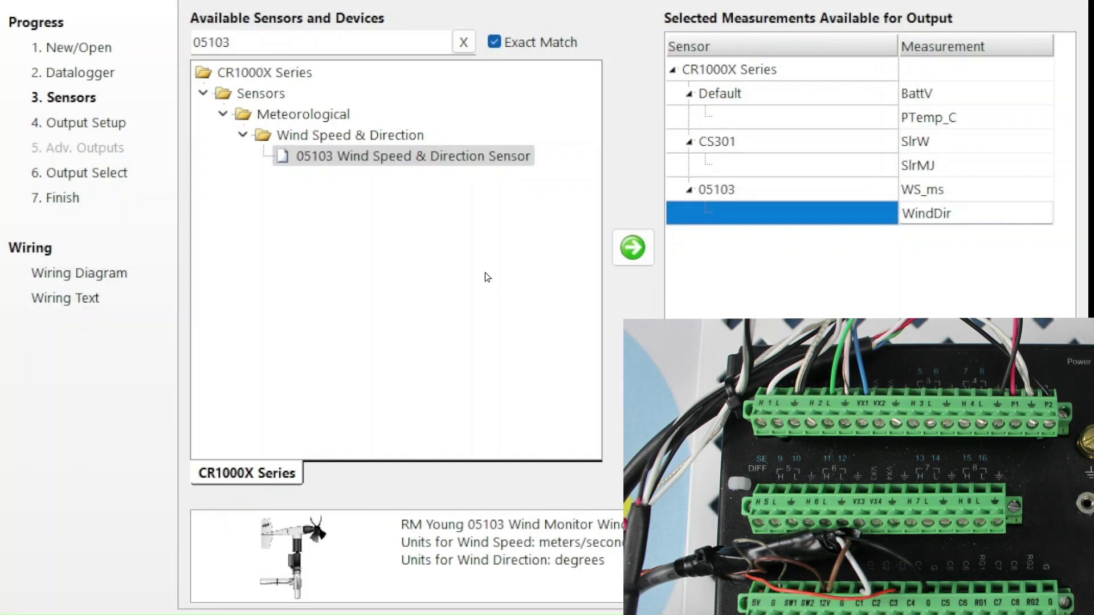
Step: Search 'te525' and add the TE525/TE525WS Rain Gauge with its black wire on P2, giving Rain_mm
double_click(228, 43)
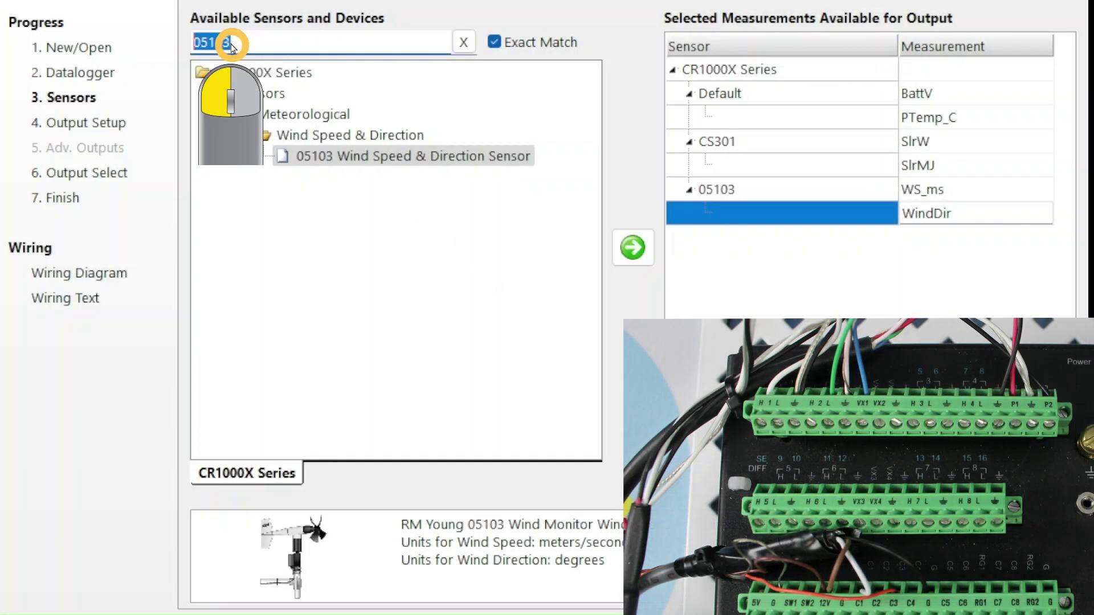
text(te525)
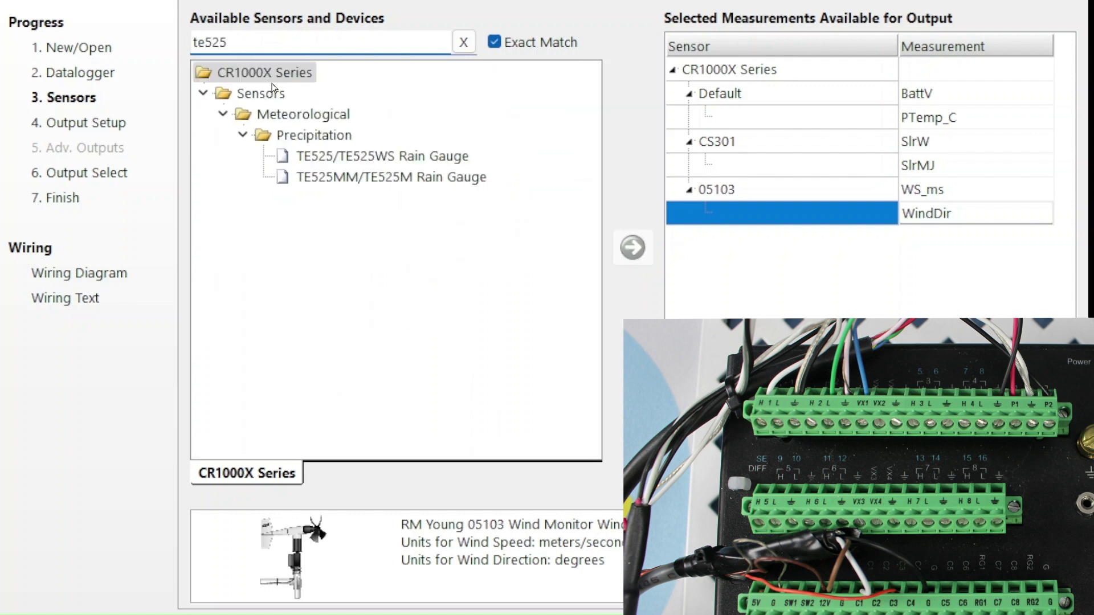
click(348, 157)
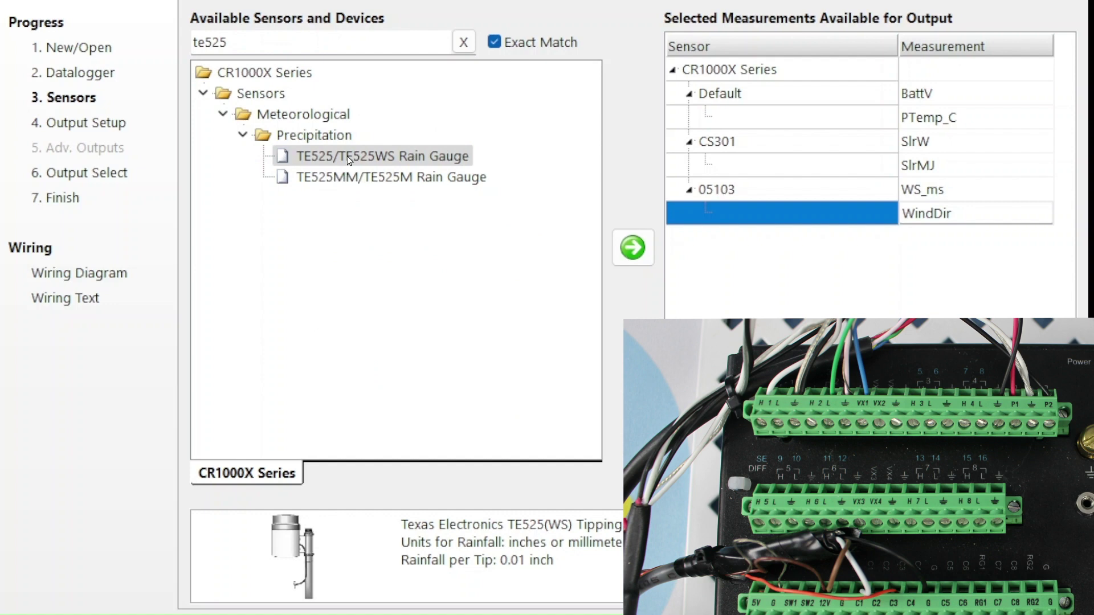
double_click(348, 158)
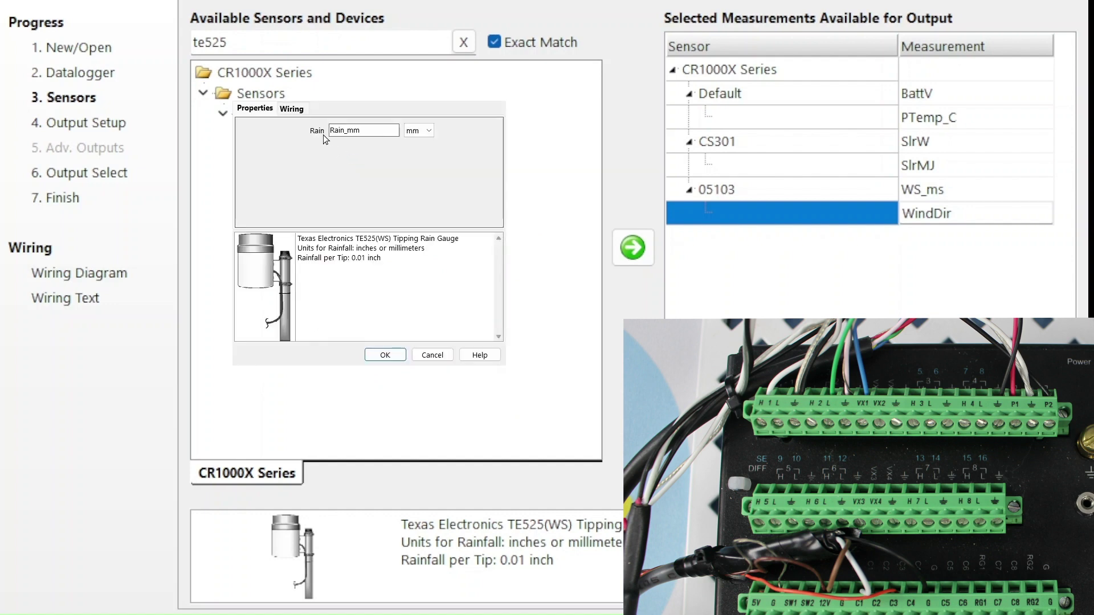
click(292, 109)
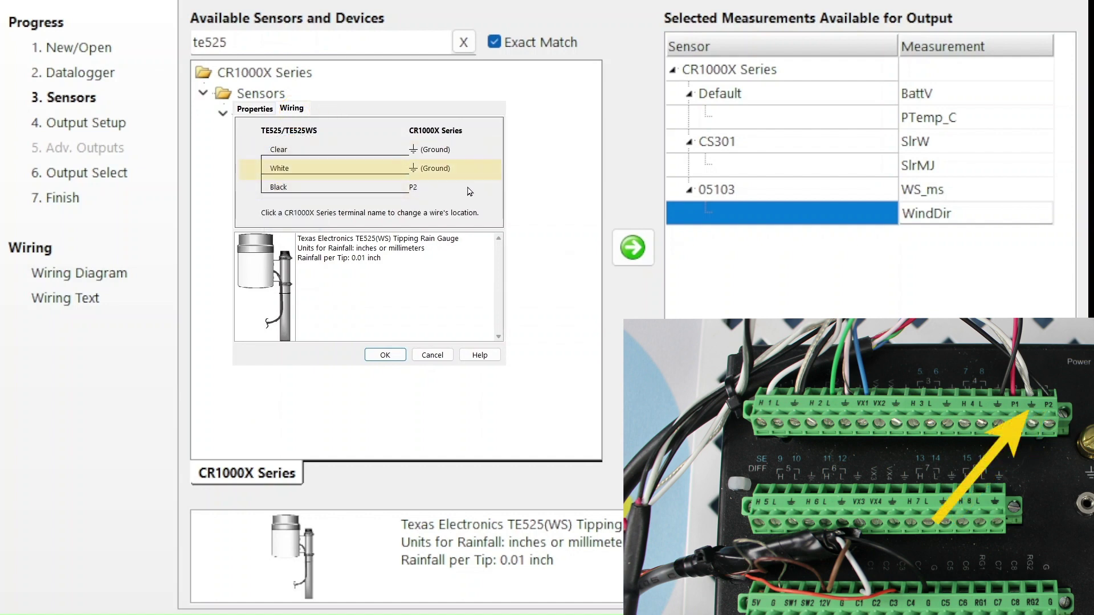
click(395, 357)
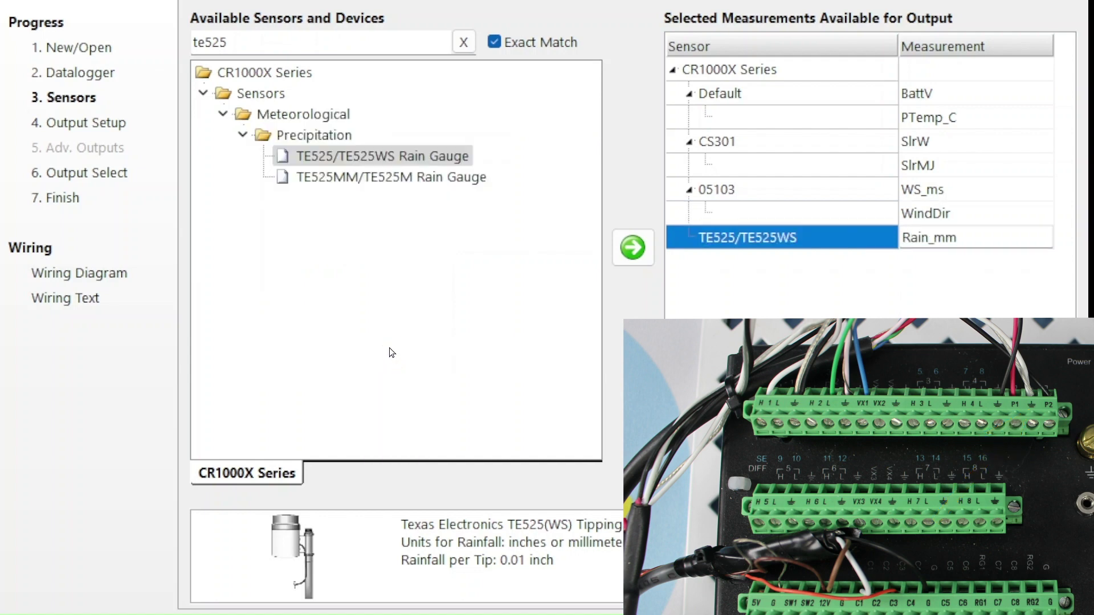
Step: Search 'hygrovue10' and accept HygroVUE5/HygroVUE10 wiring: brown to 12V, white to C1, black and blue to G
double_click(228, 44)
text(hygrovue10)
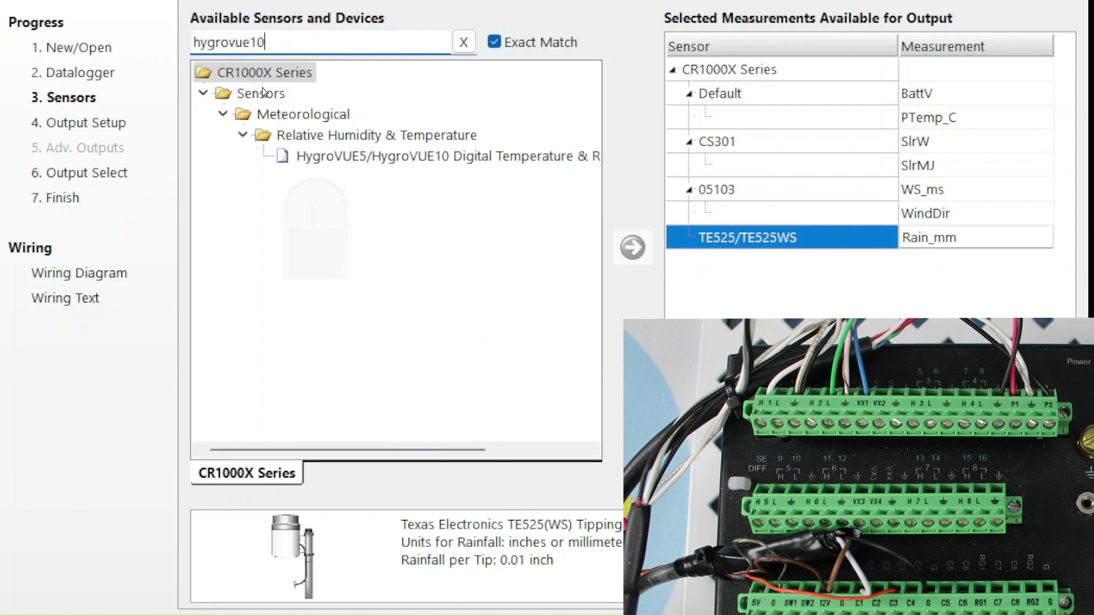
double_click(313, 155)
click(291, 109)
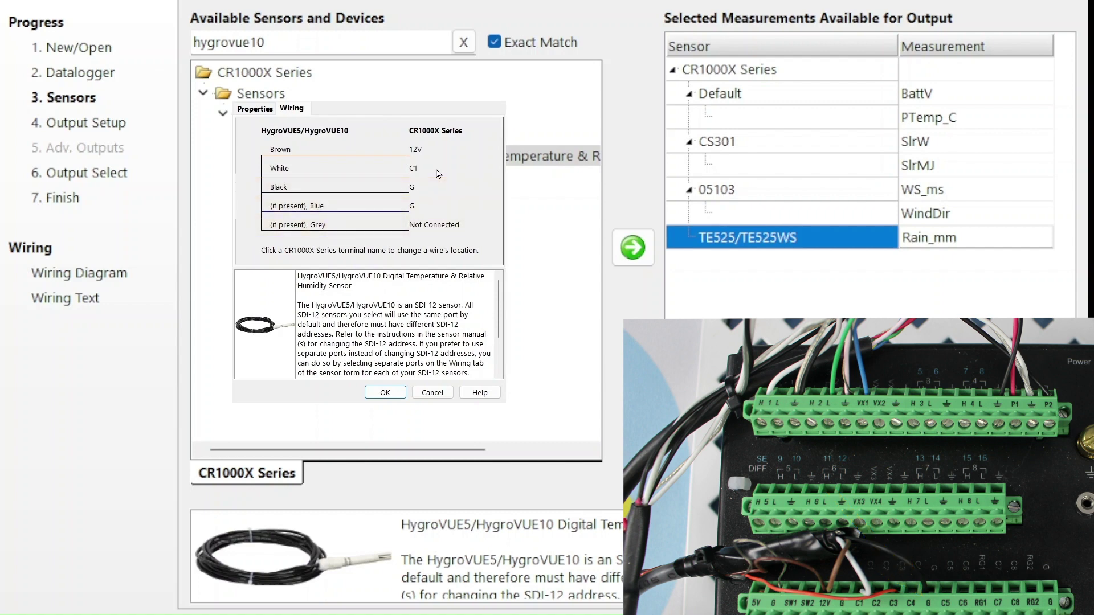
click(392, 395)
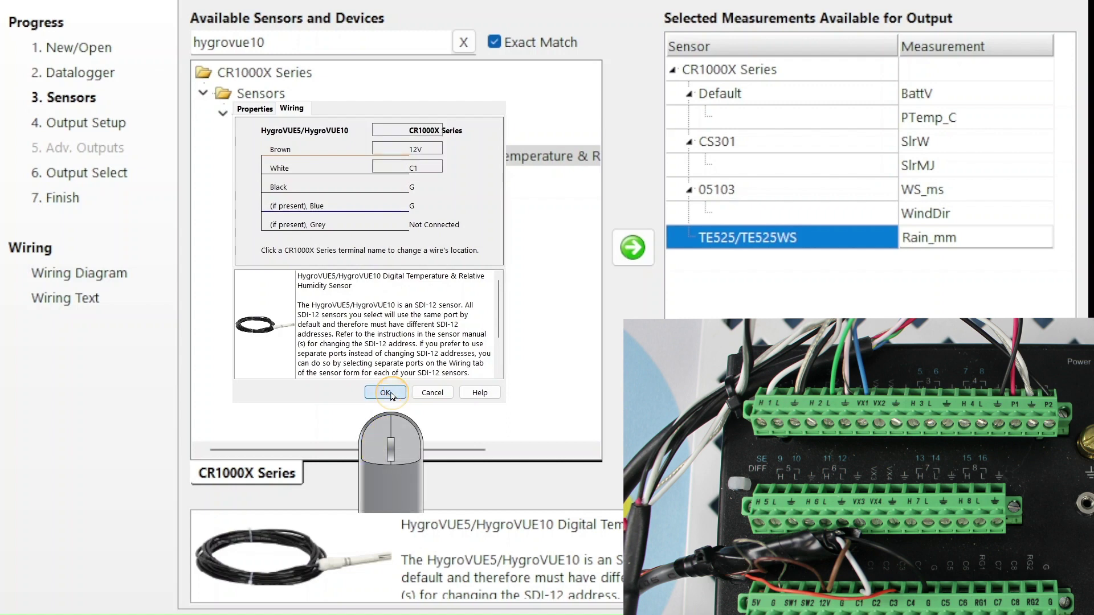